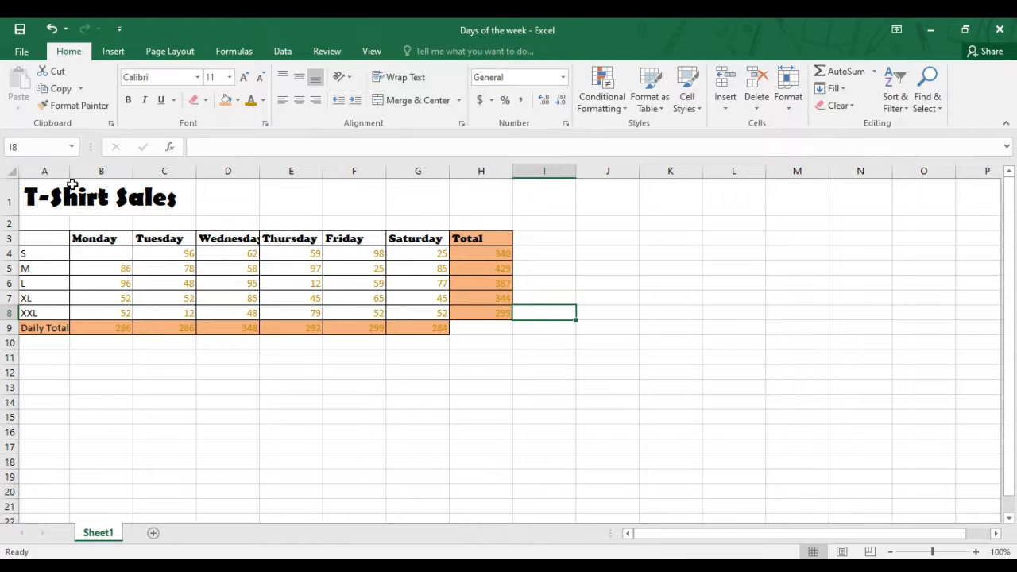
Merge and center the T-Shirt Sales title across cells A1 to H1
click(46, 201)
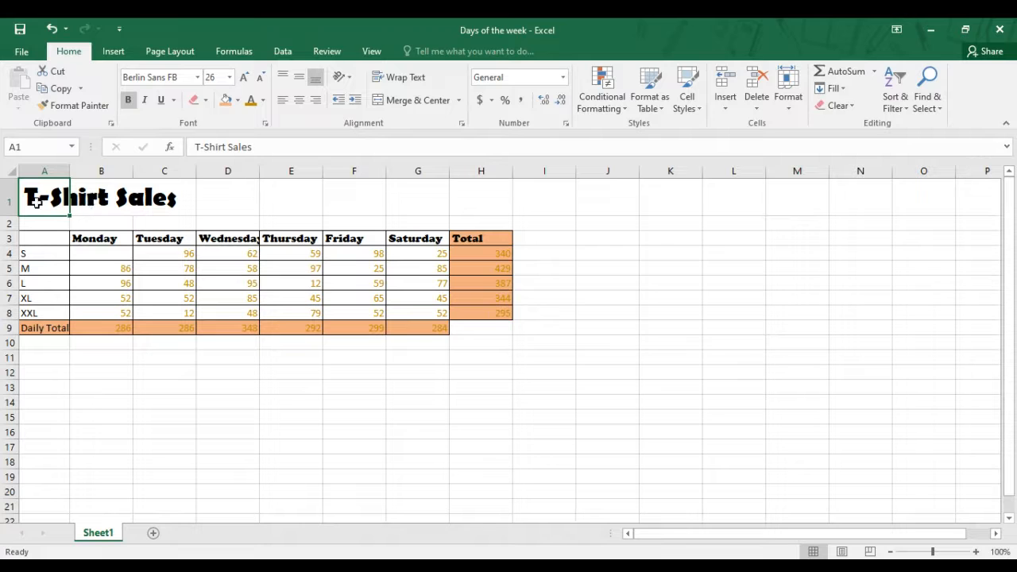
click(89, 199)
click(168, 198)
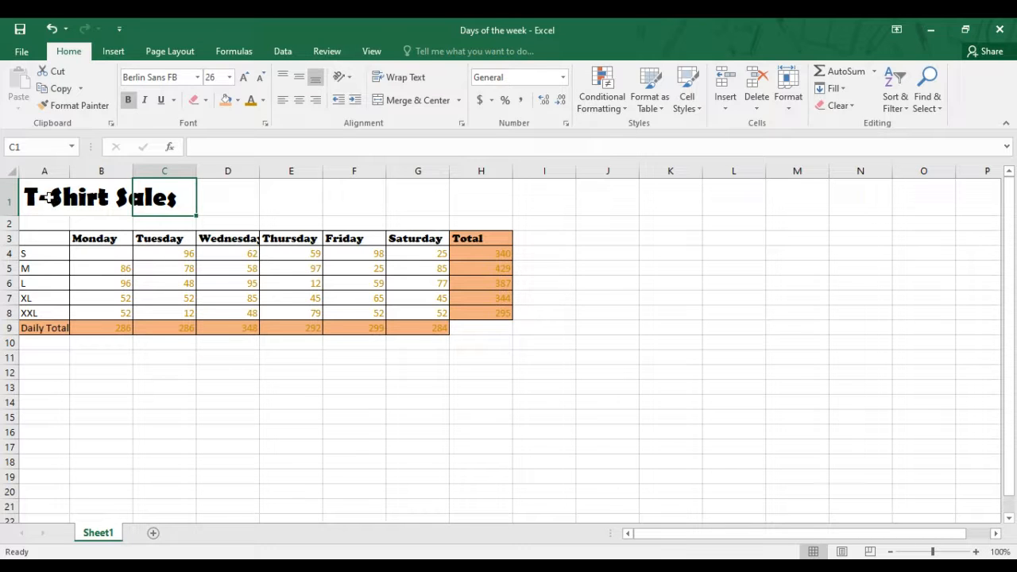
drag(48, 198, 458, 195)
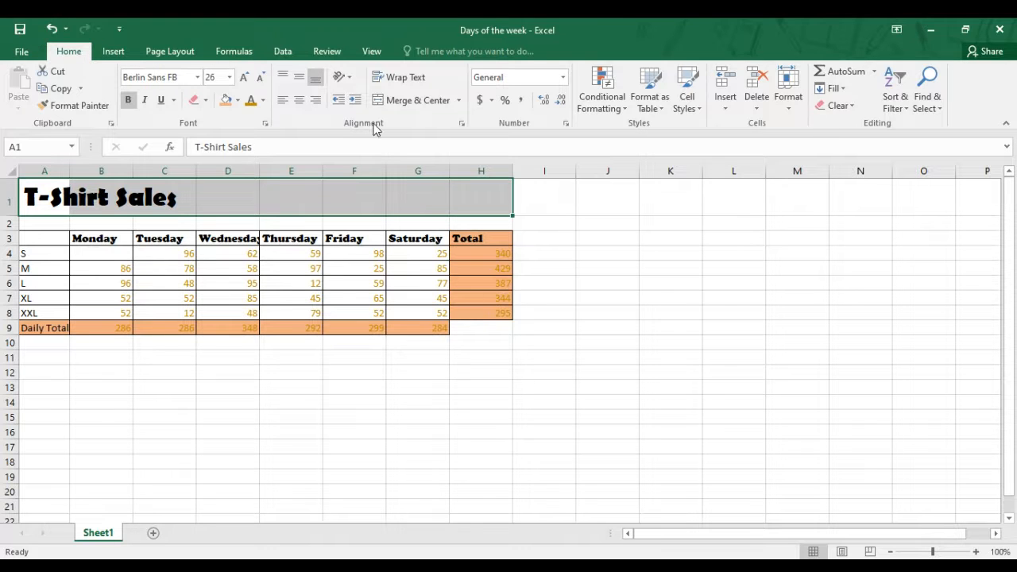
click(414, 100)
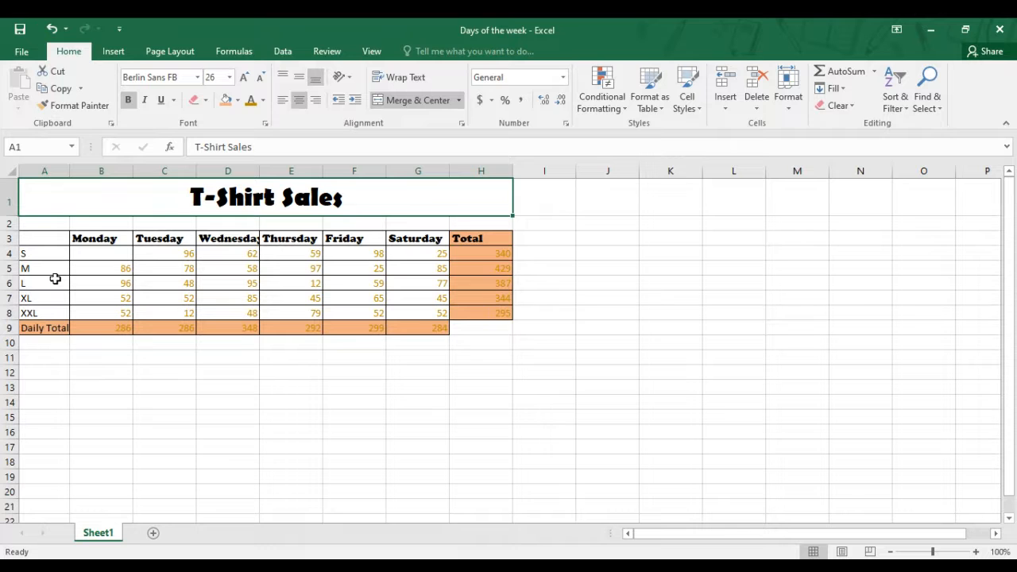
Wrap the Daily Total label in A9 and center the contents of cells B4 to H9 horizontally
click(45, 327)
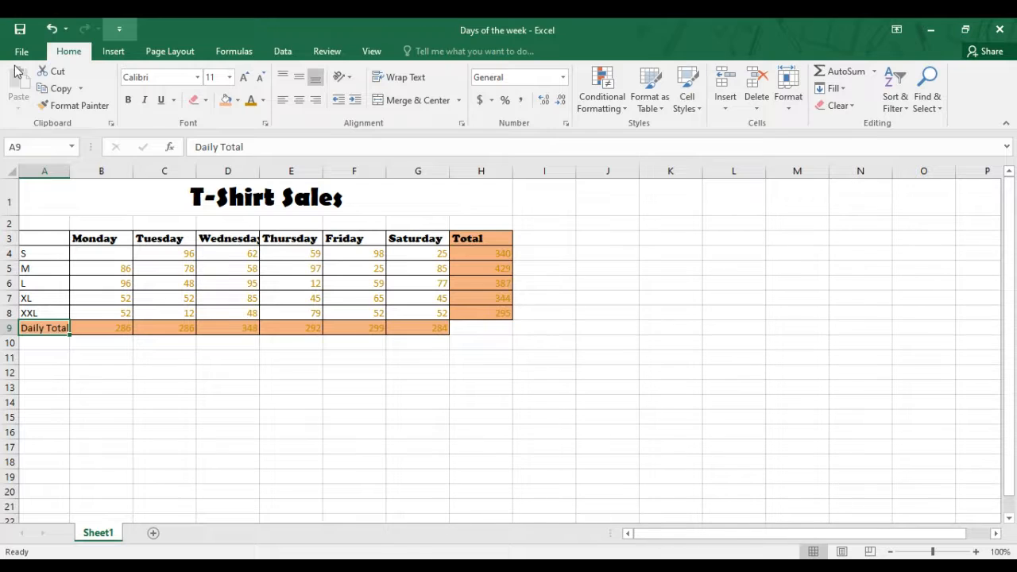
click(400, 79)
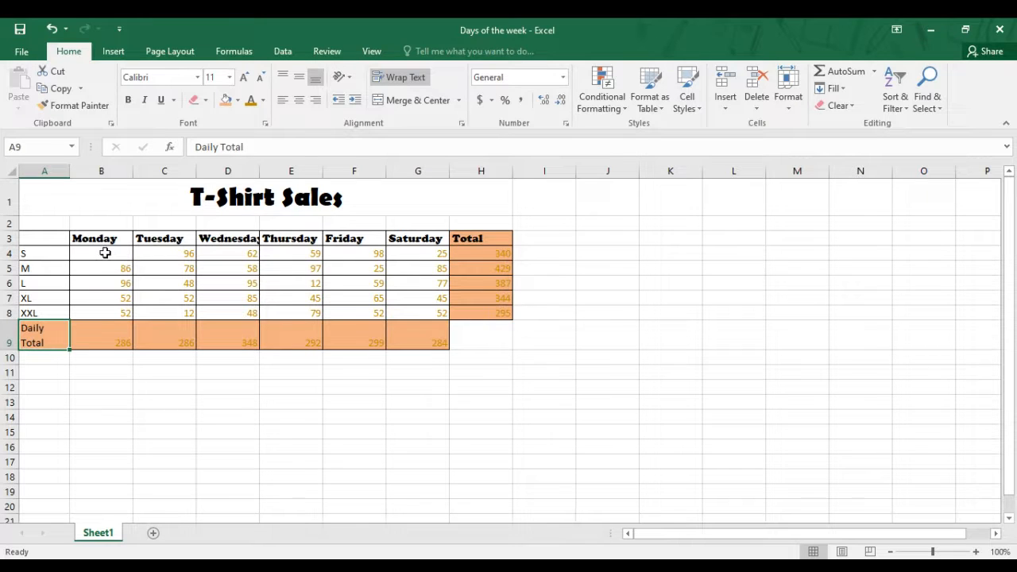
drag(105, 252, 464, 331)
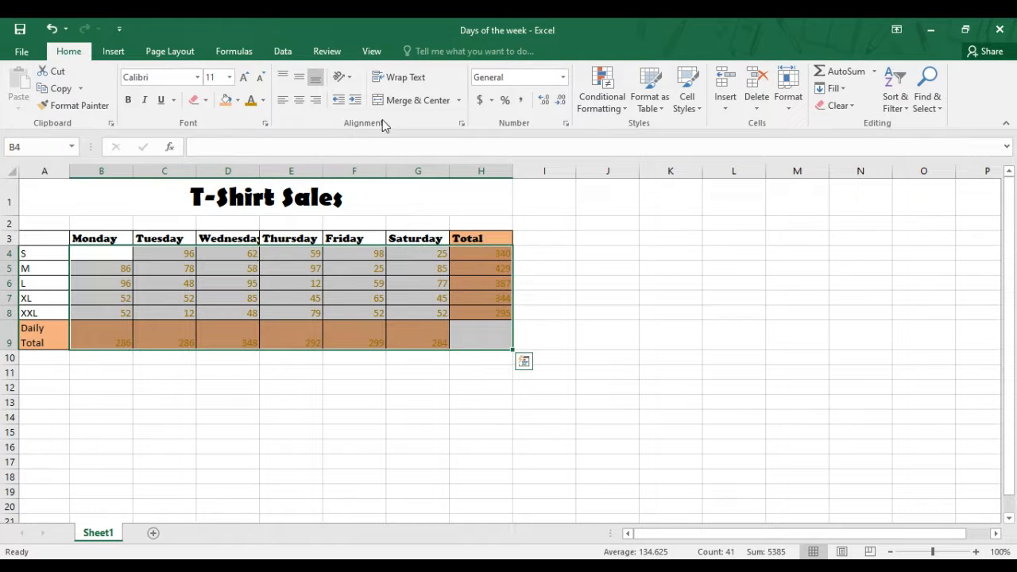
click(300, 102)
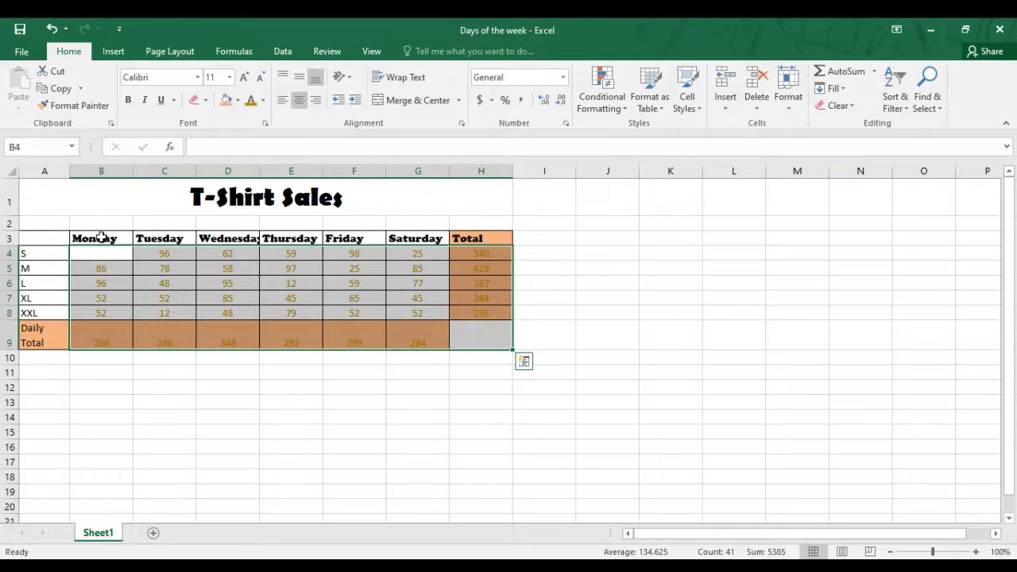
Apply Rotate Text Up to the headings from Monday to Total in B3:H3
drag(104, 236, 458, 236)
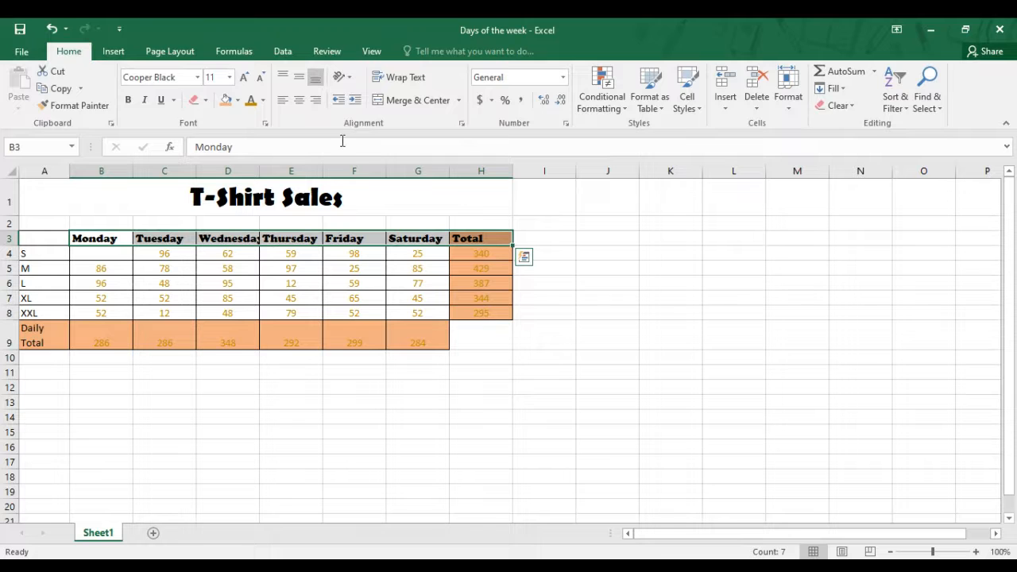
click(348, 79)
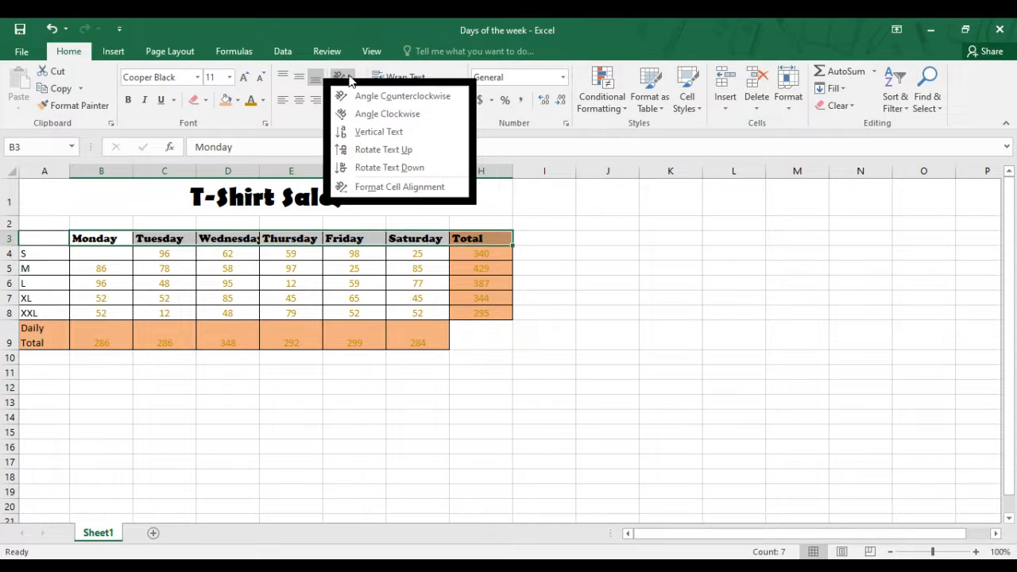
click(386, 153)
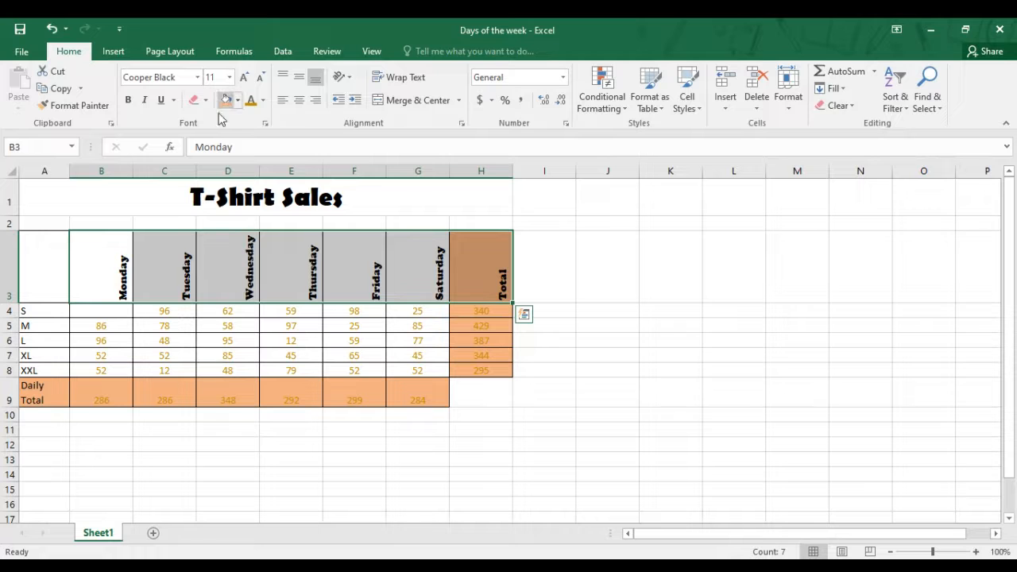
Open the cell alignment settings for the headings in B3:H3, try the preset angles and enter an orientation of 12 degrees
click(350, 79)
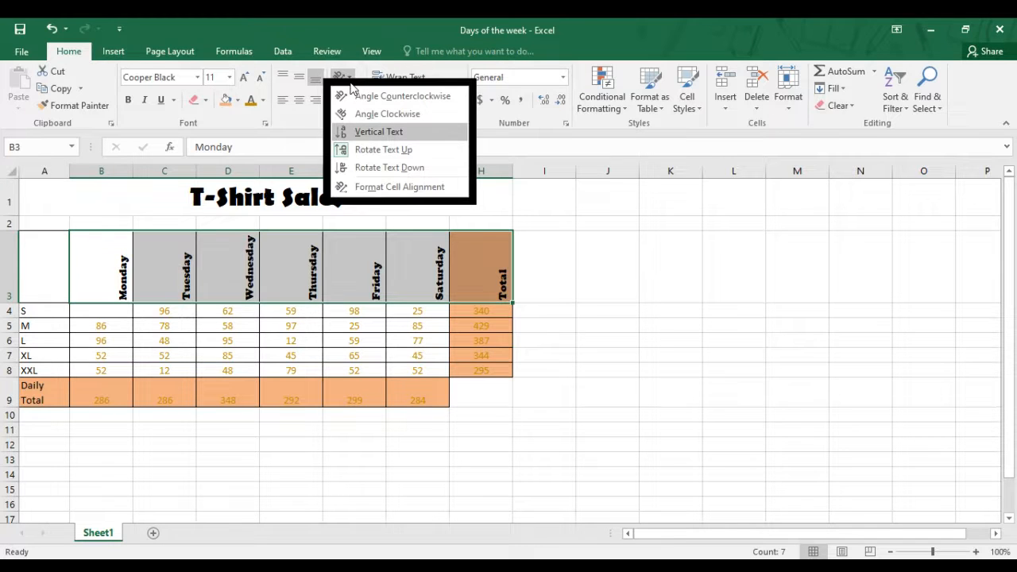
click(410, 187)
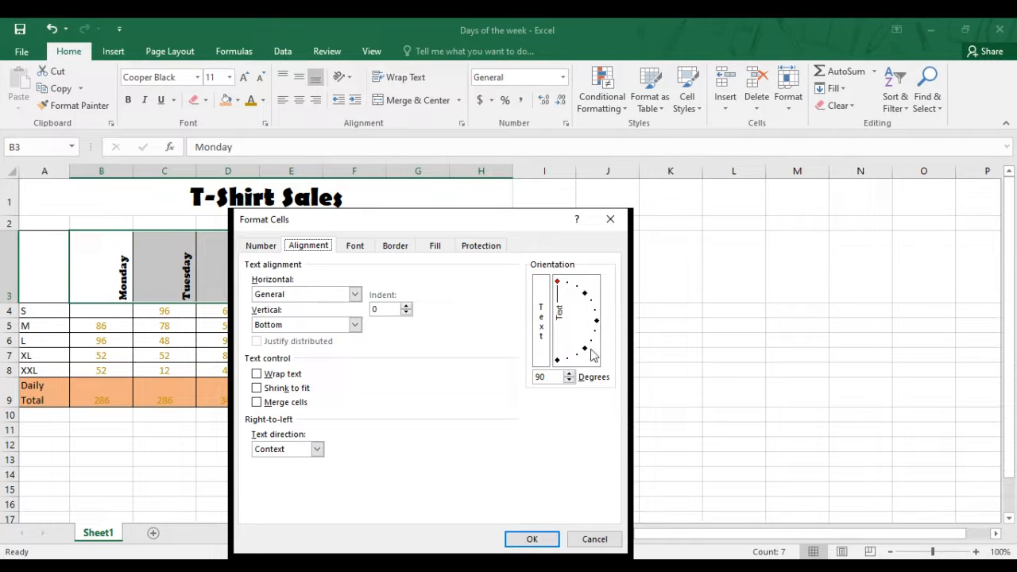
click(584, 296)
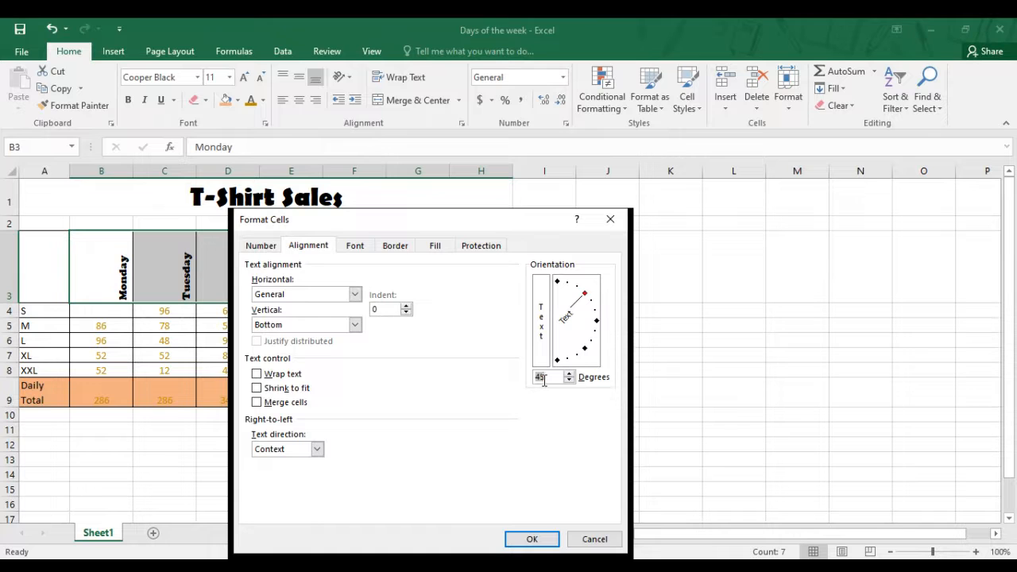
click(586, 350)
click(597, 323)
drag(596, 323, 597, 333)
key(BackSpace)
text(1)
text(2)
Raise the text orientation of the headings to 27 degrees and apply it
click(570, 374)
click(570, 374)
click(569, 374)
click(570, 374)
click(569, 374)
click(570, 374)
click(569, 374)
click(569, 374)
click(569, 374)
click(570, 374)
click(570, 374)
click(569, 374)
click(569, 374)
click(570, 374)
click(532, 539)
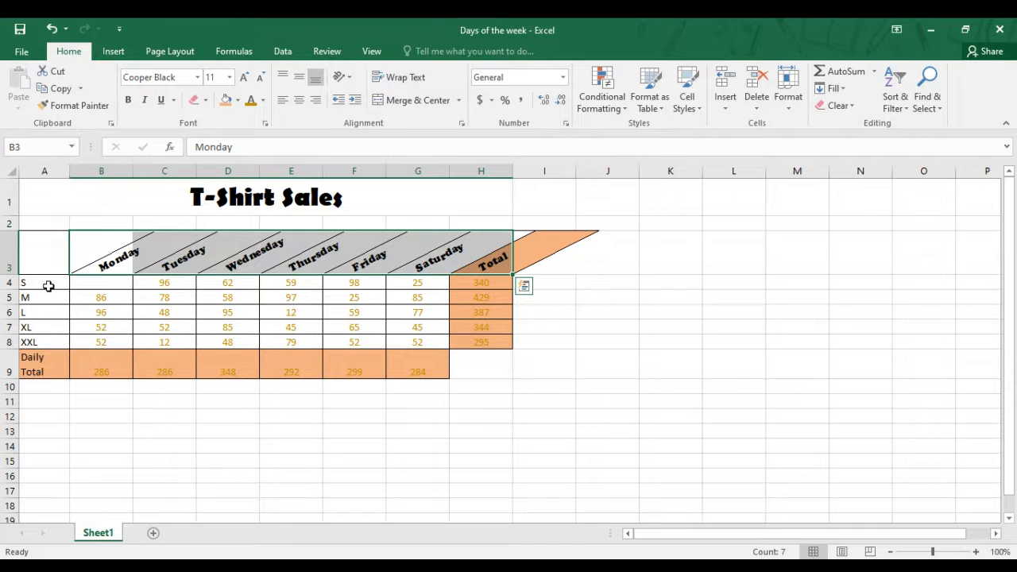
Increase the indent of the size labels in A4:A8 by two levels and decrease it again by two levels
drag(46, 281, 47, 334)
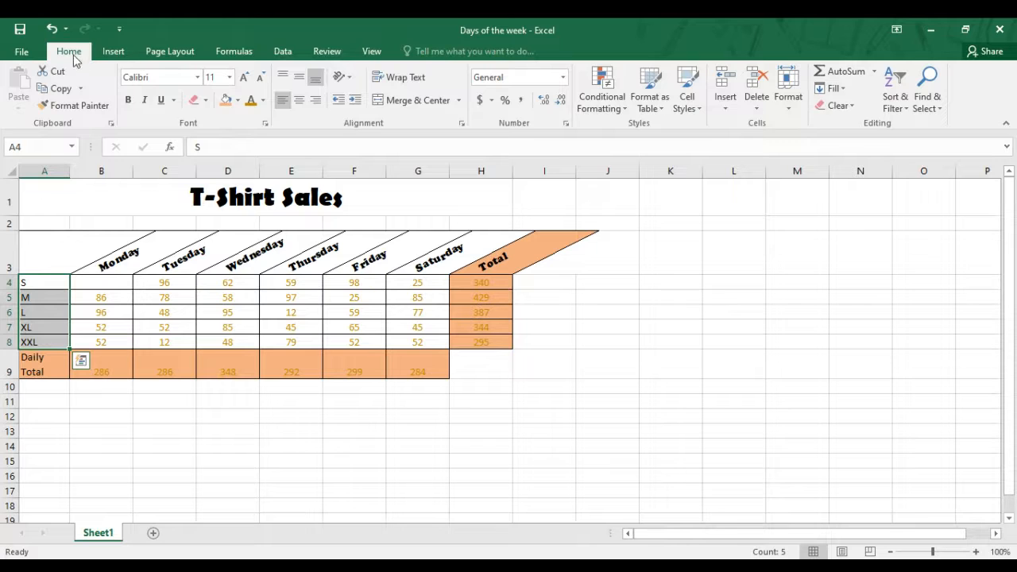
click(354, 102)
click(354, 102)
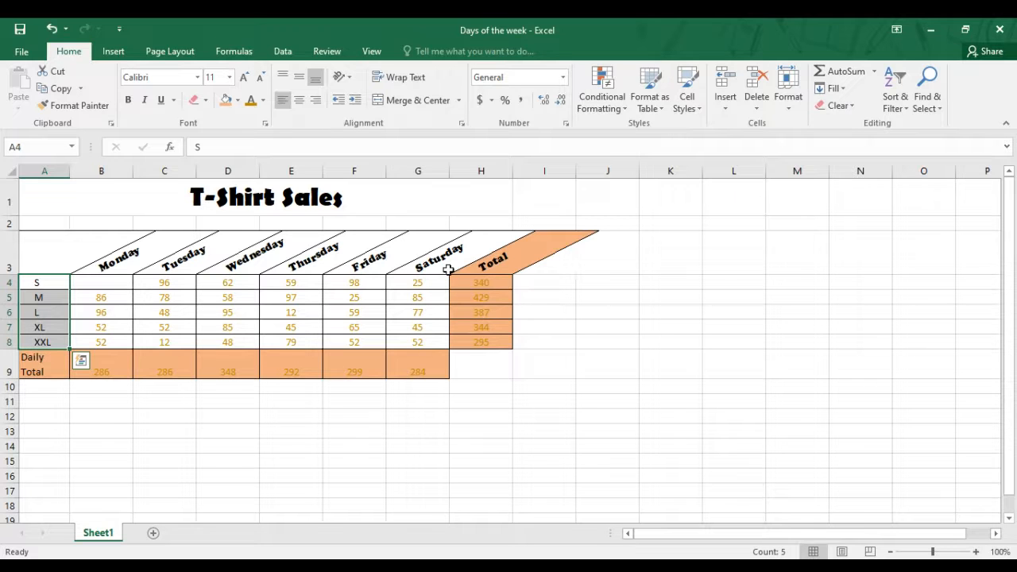
click(339, 102)
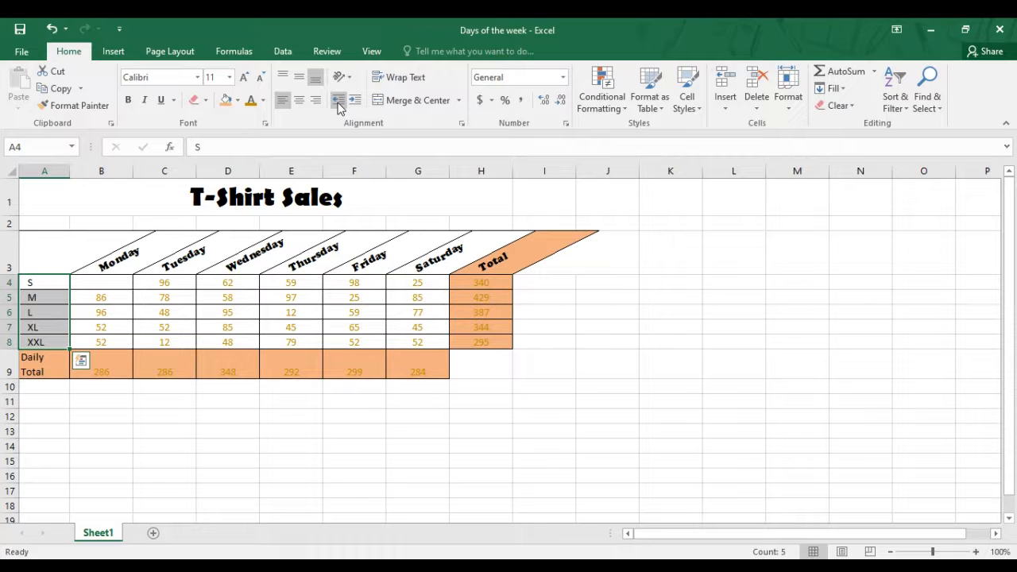
click(338, 104)
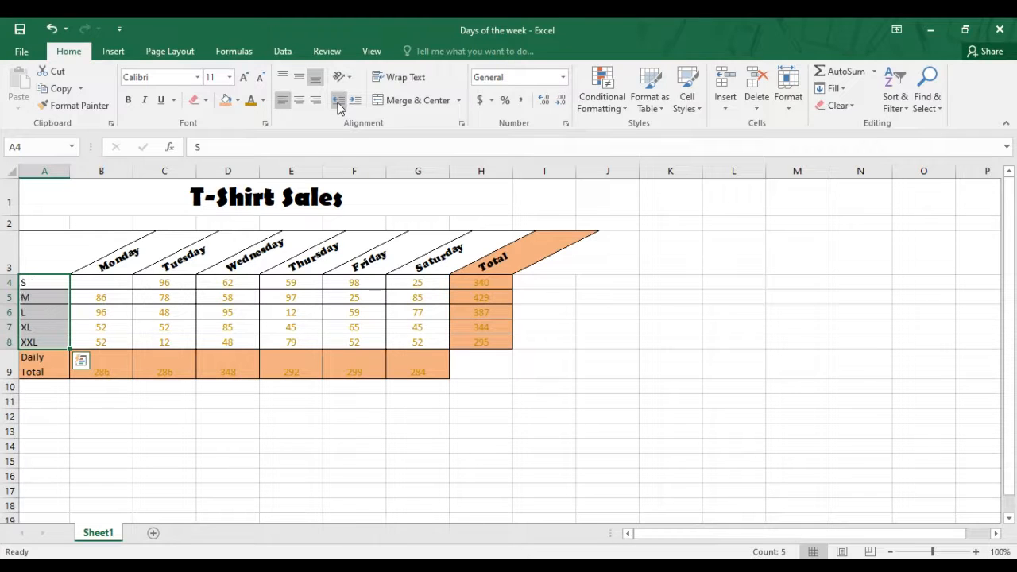